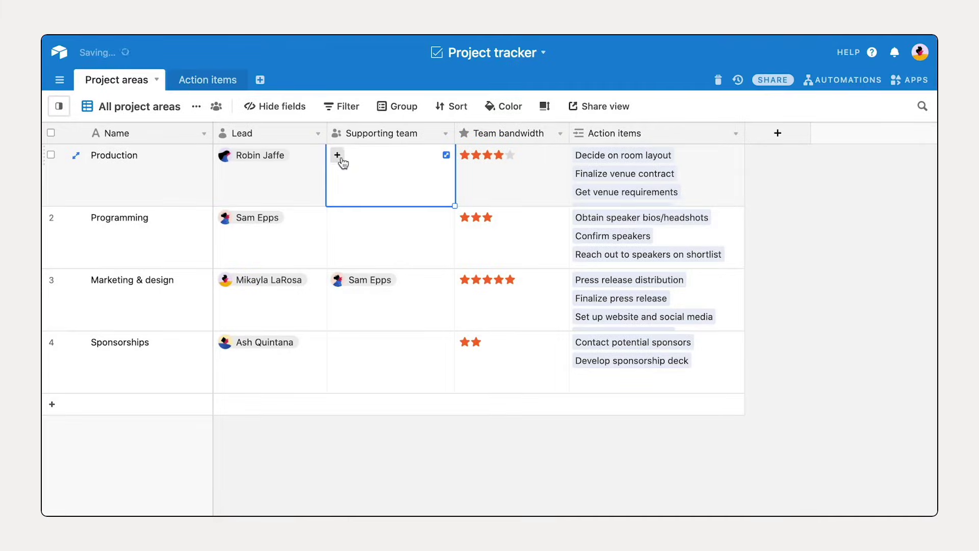
- Add a collaborator to Production's supporting team, then move three sample calendar, kanban and CRM items
click(337, 155)
click(365, 203)
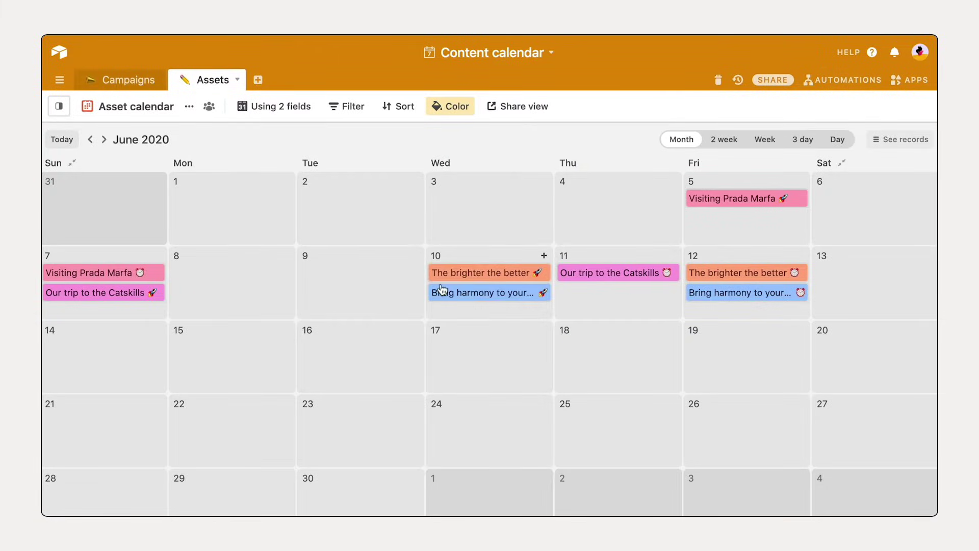
drag(430, 273, 386, 279)
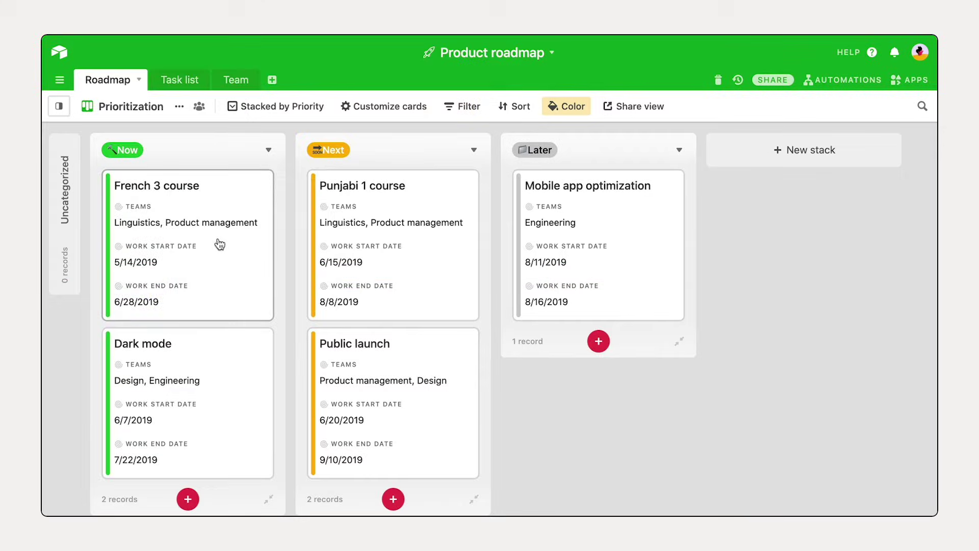
drag(251, 245, 437, 269)
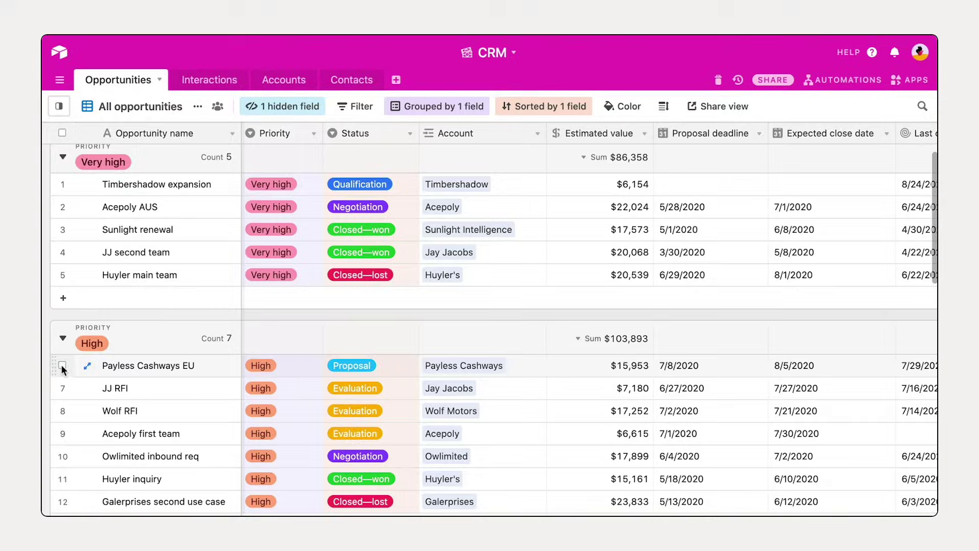
drag(61, 365, 69, 284)
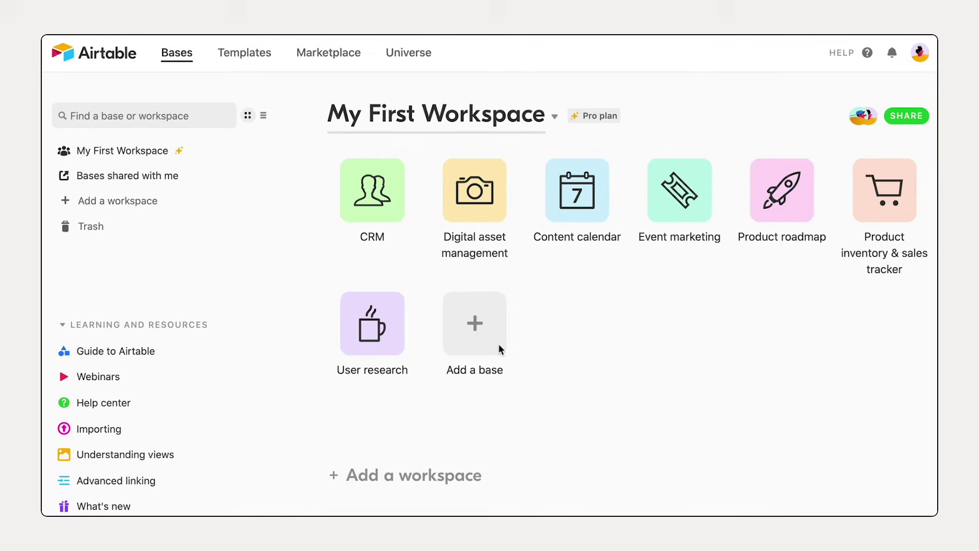
- Start a blank base named 'Creative projects', make it purple with a checkbox icon, and open it
click(498, 343)
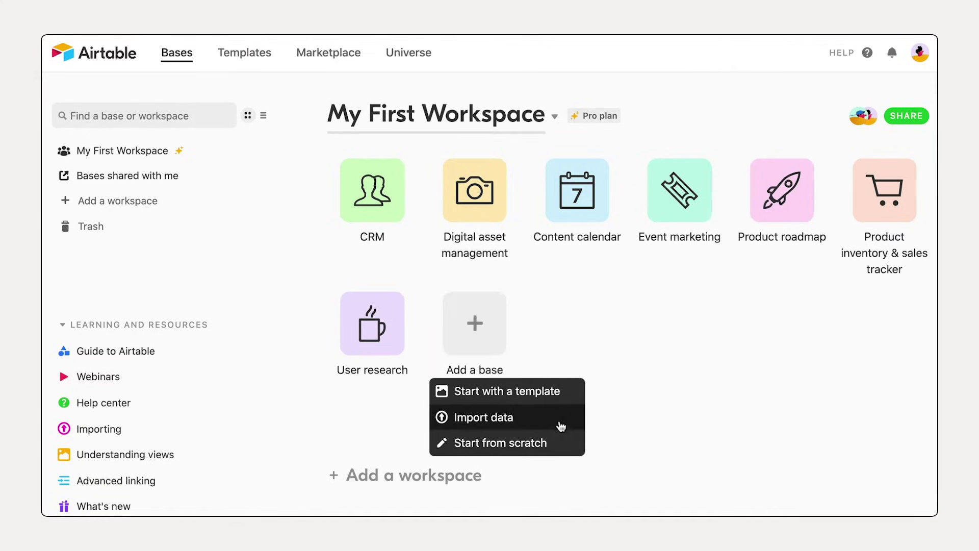
click(565, 446)
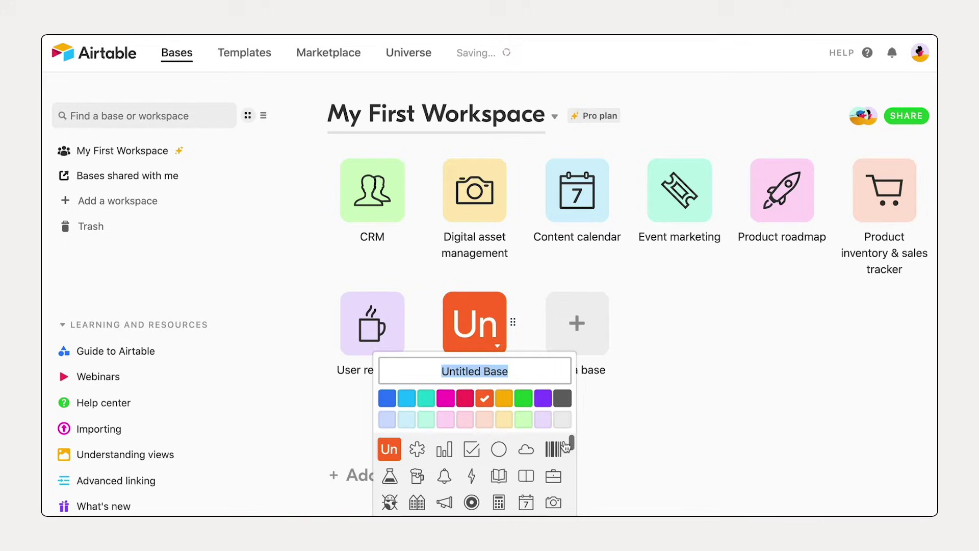
text(Creative projects)
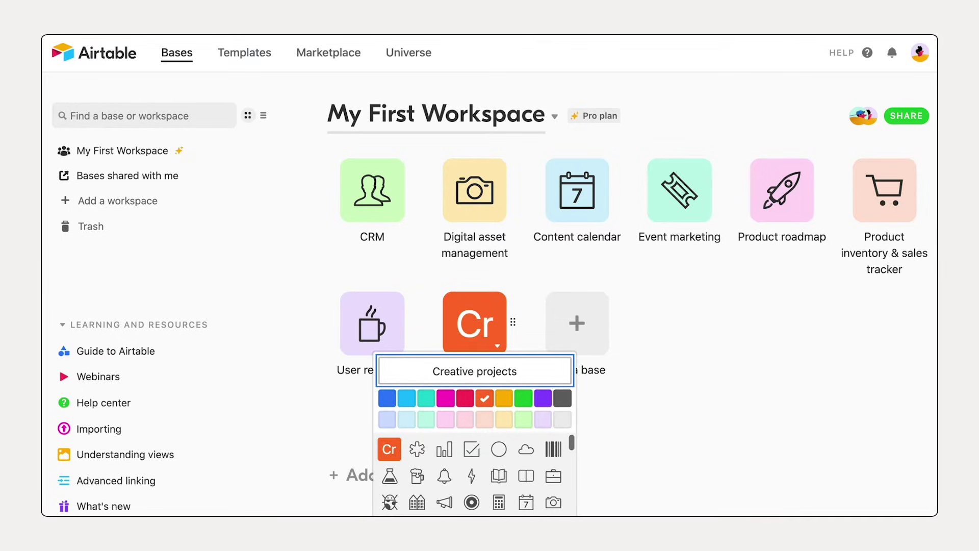
click(543, 398)
click(472, 450)
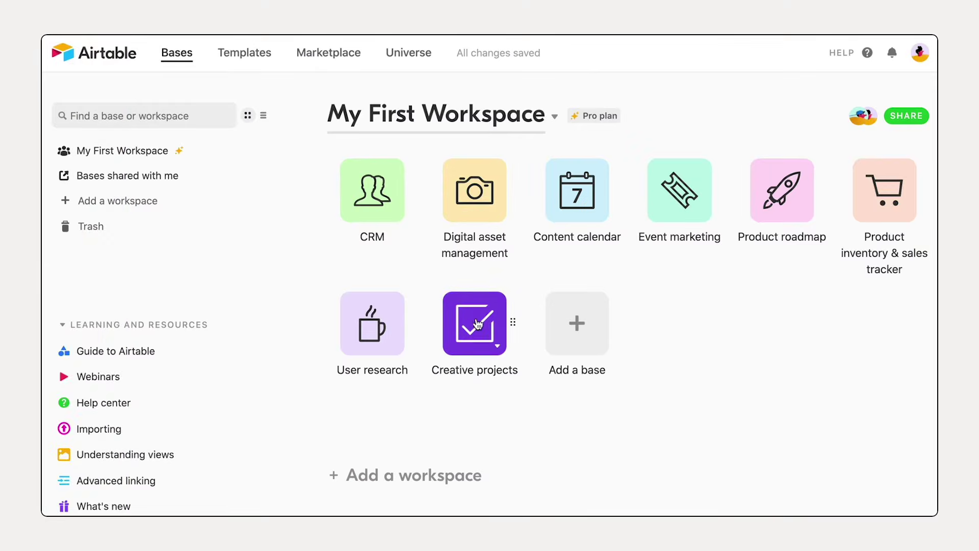
click(477, 324)
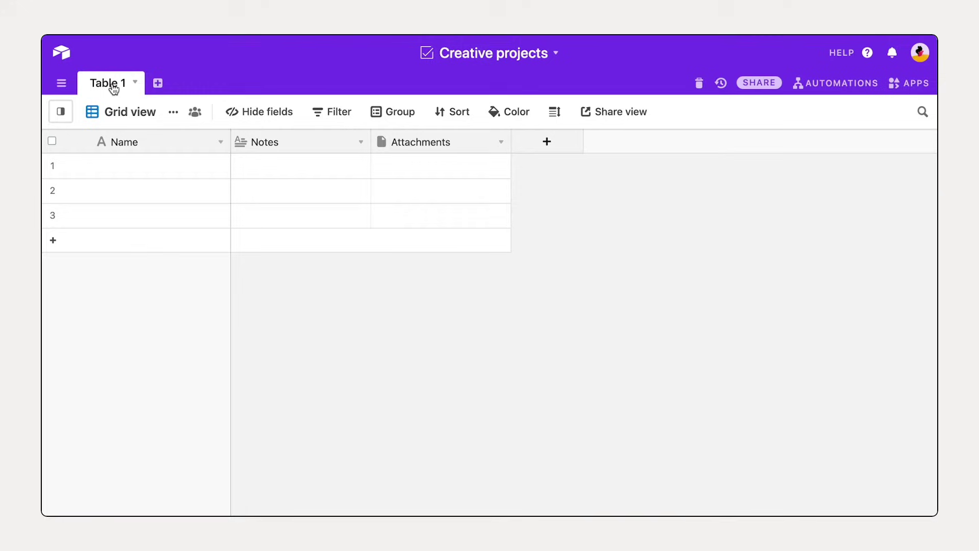
- Rename Table 1 to 'Projects'
double_click(113, 84)
text(Projects)
key(Return)
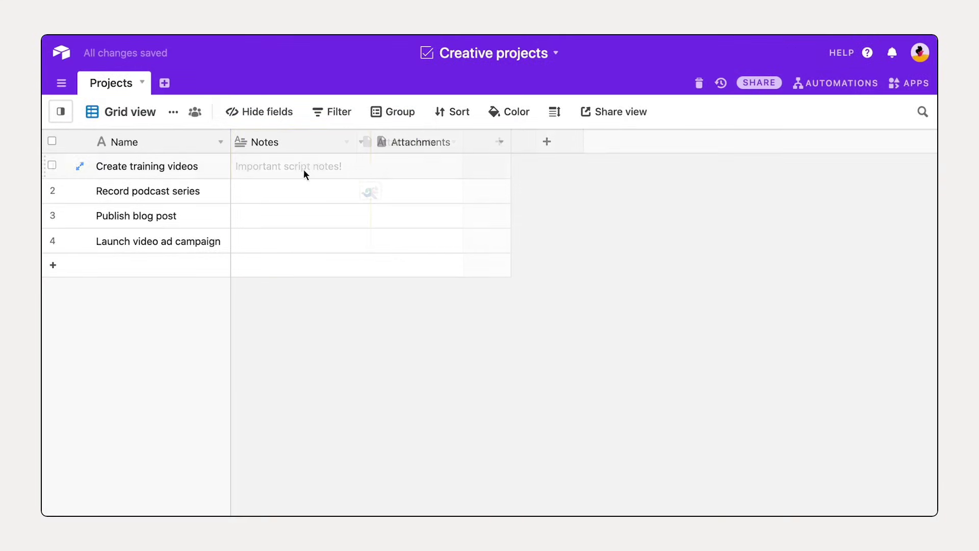
- Add a new field named 'Status' of type Single select
click(520, 142)
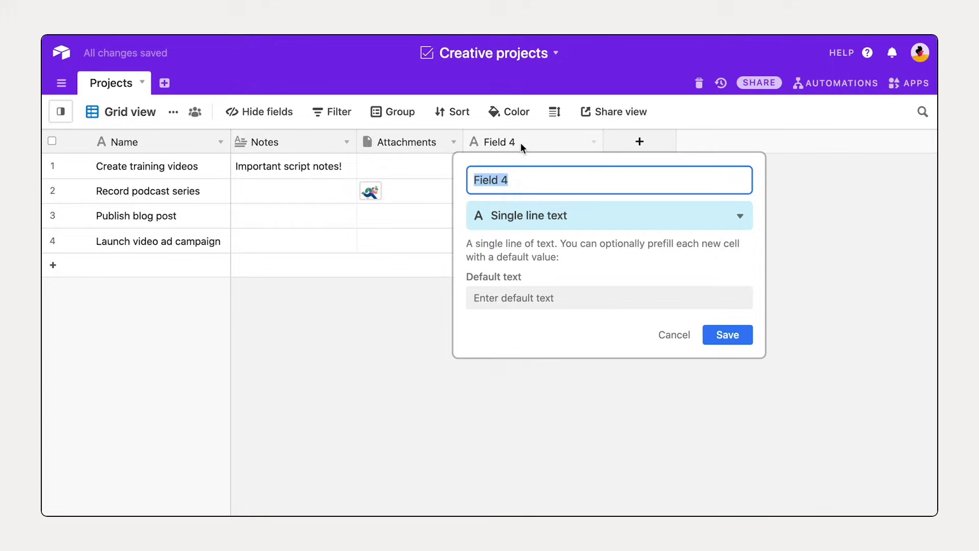
text(Status)
click(738, 216)
scroll(723, 322, down, 2)
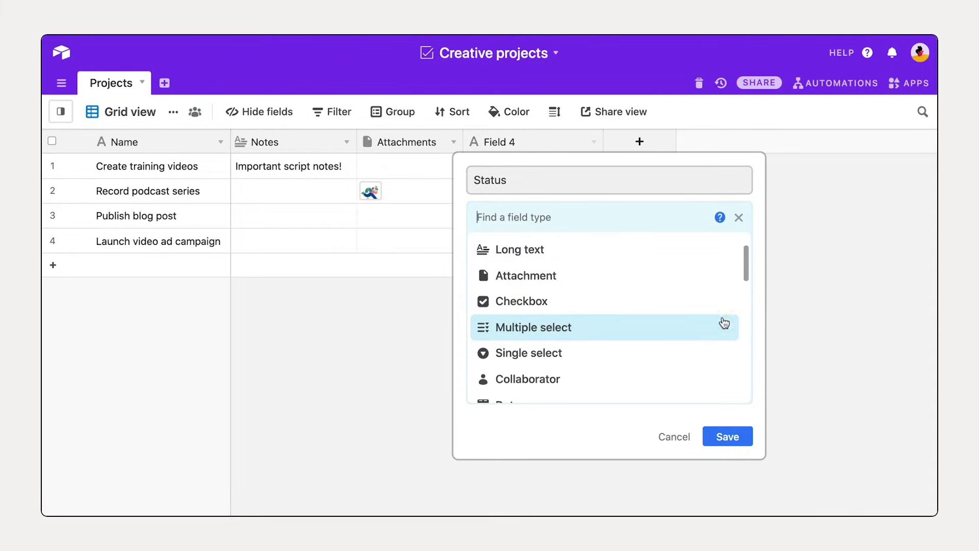
click(724, 354)
- Give Status the options Upcoming (pink), In progress and Complete, and save the field
click(713, 346)
text(Upcoming)
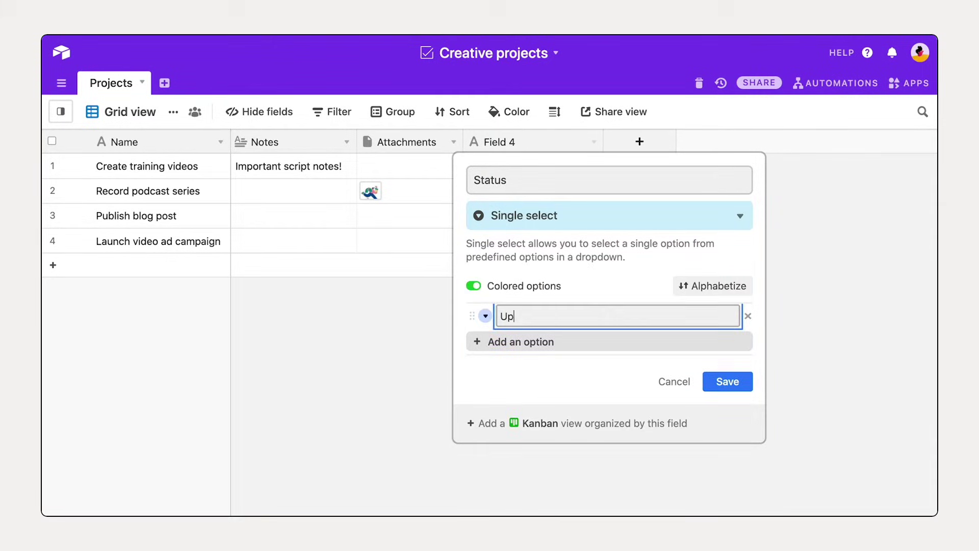
key(Return)
text(In progress)
key(Return)
text(Complete)
click(485, 316)
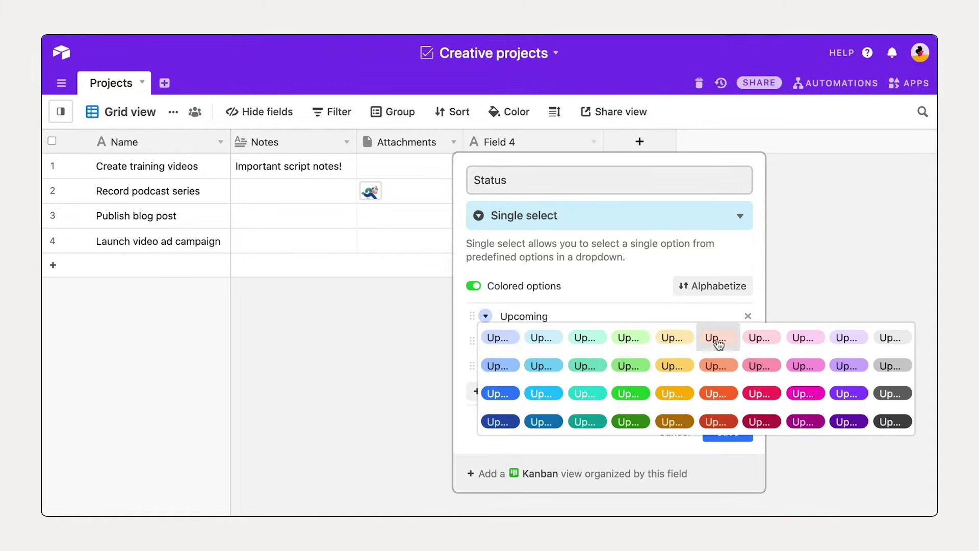
click(714, 339)
click(743, 438)
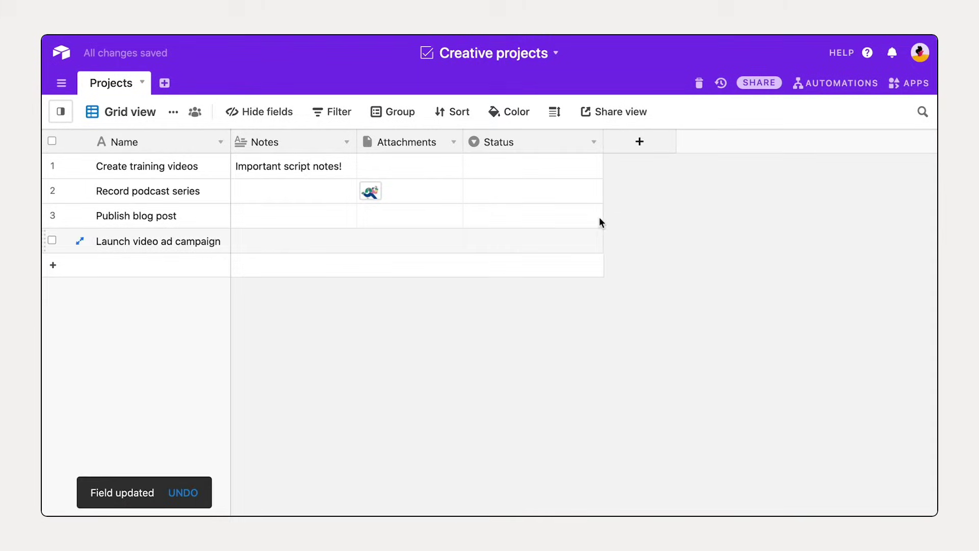
- Set Create training videos' Status to In progress
click(582, 173)
click(582, 178)
click(575, 267)
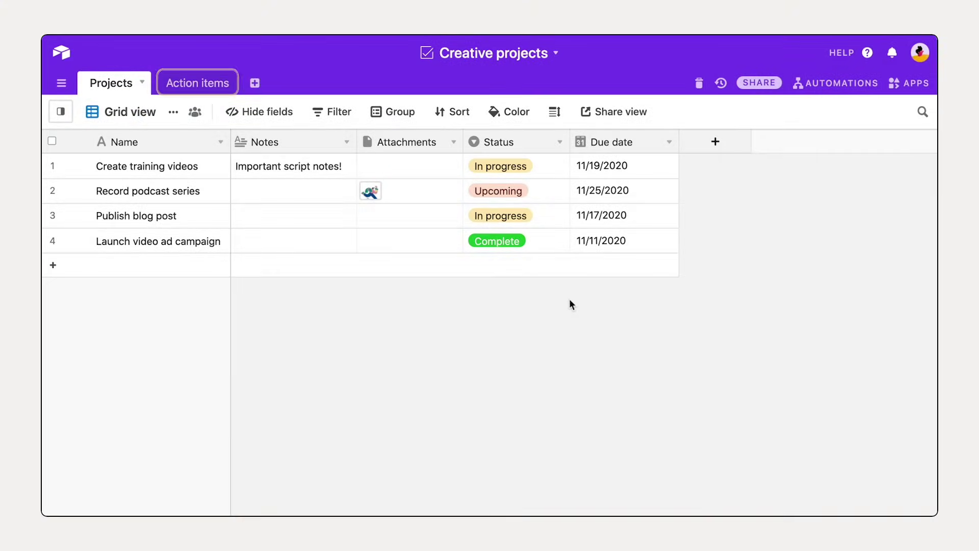
- Add an 'Action items' field to Projects that links to the Action items table
click(196, 84)
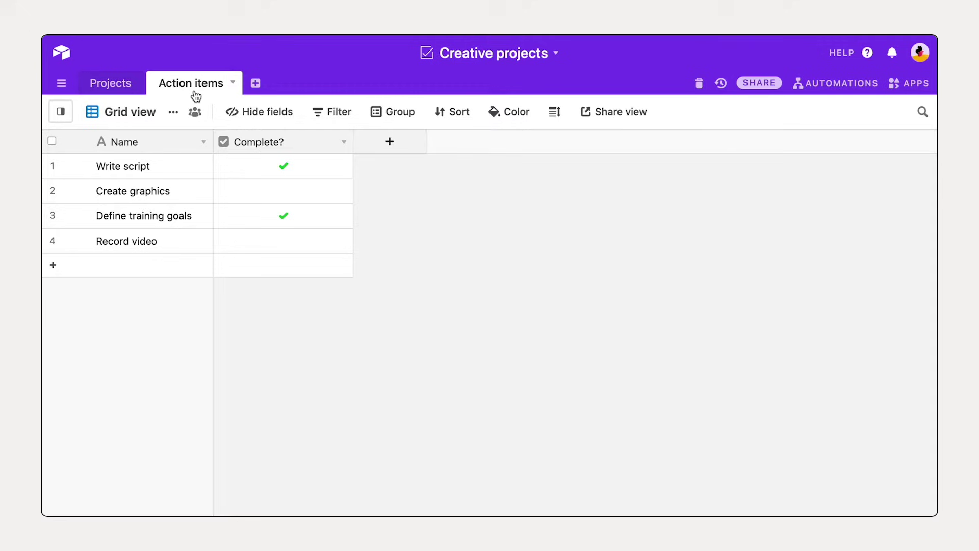
click(114, 93)
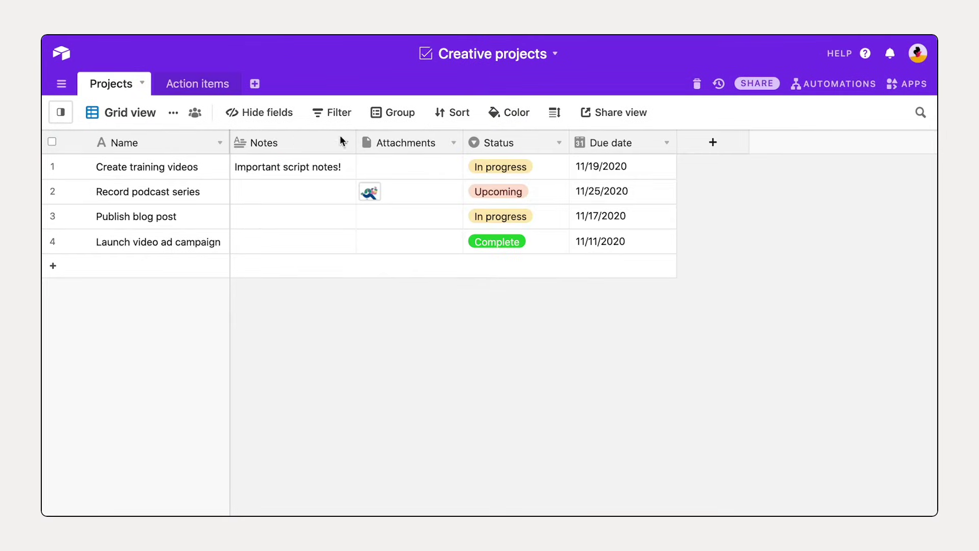
click(734, 146)
text(Action ite)
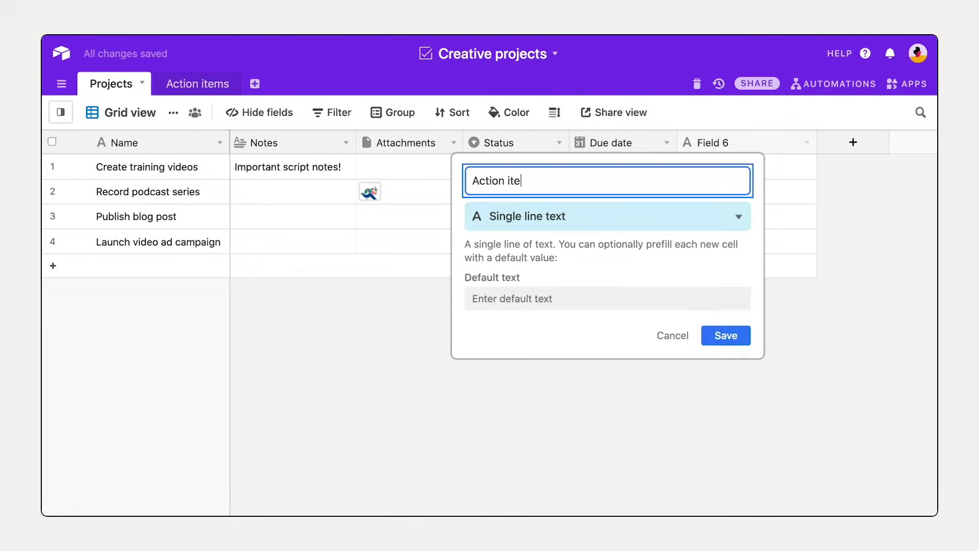
text(ms)
click(738, 216)
click(701, 251)
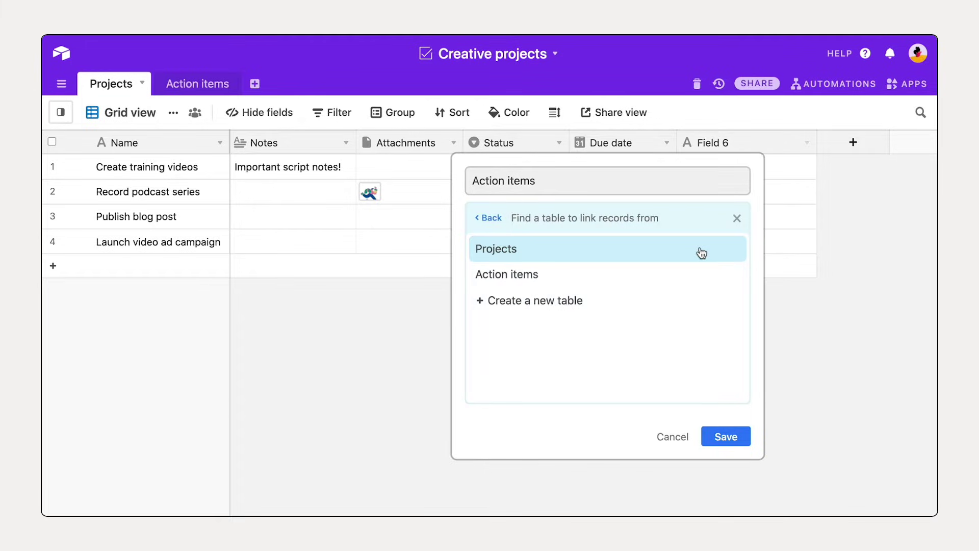
click(701, 277)
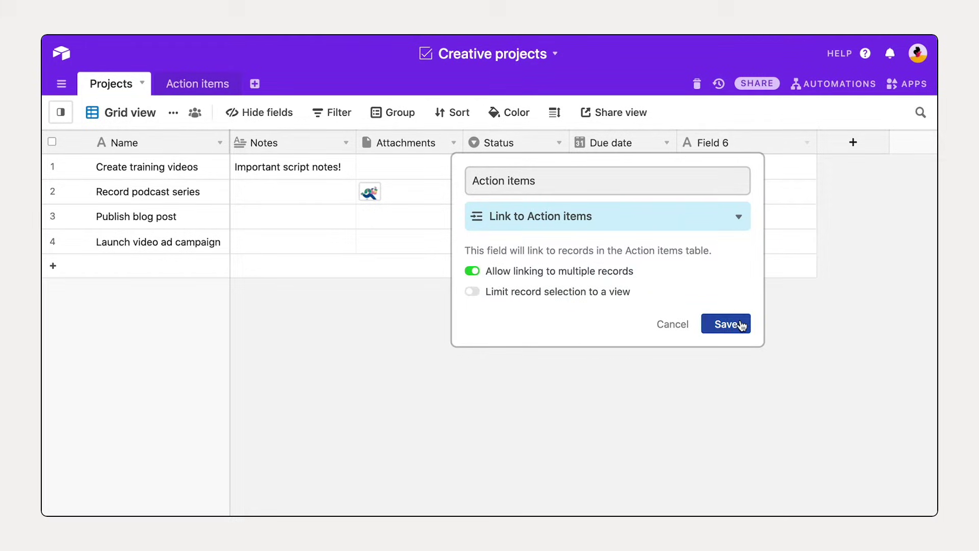
click(740, 325)
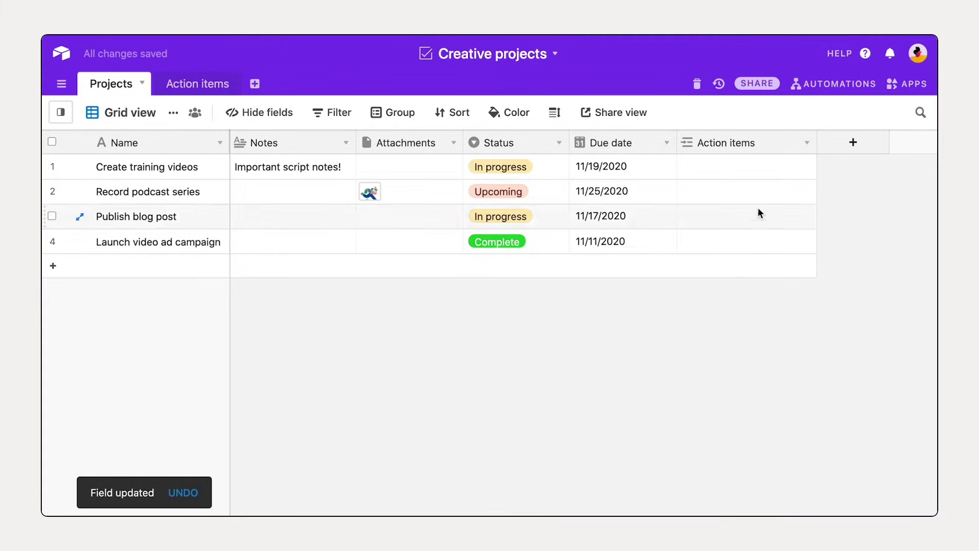
- Link the Write script action item to Create training videos and expand its linked records
click(713, 172)
click(688, 166)
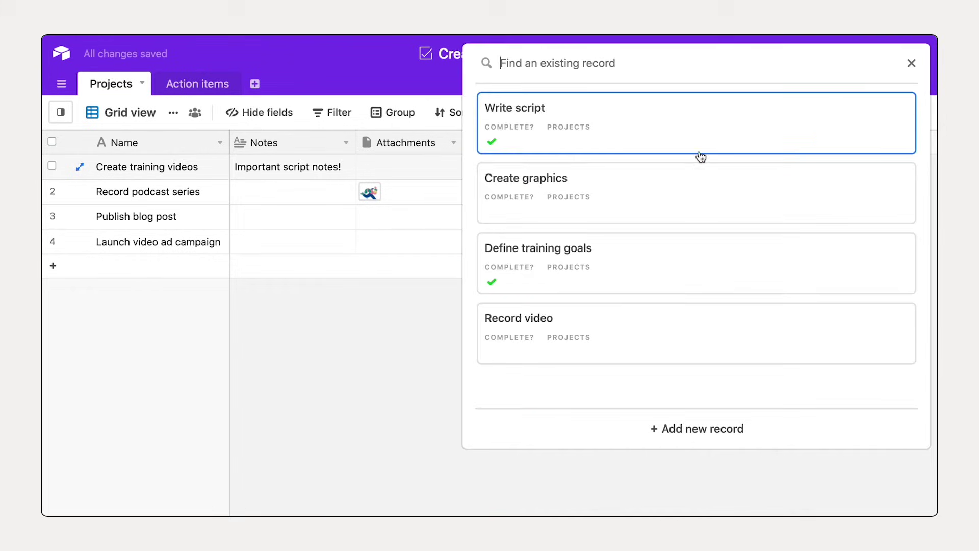
click(706, 131)
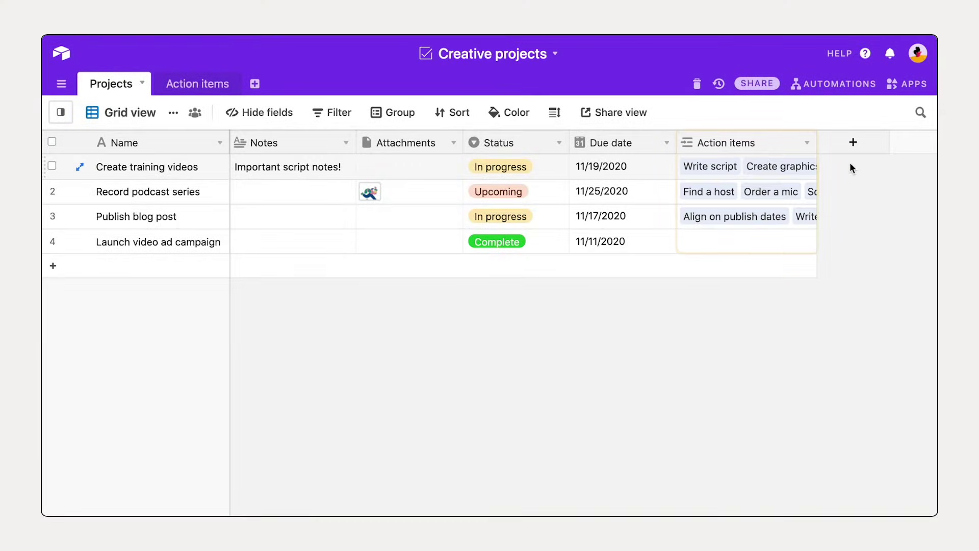
click(812, 169)
click(808, 167)
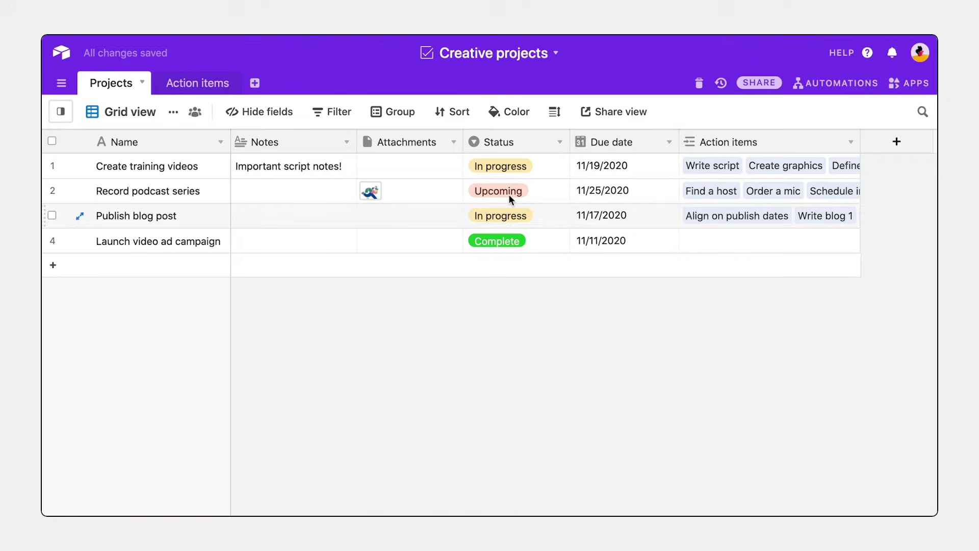
- Sort the projects by Due date
click(459, 114)
click(545, 174)
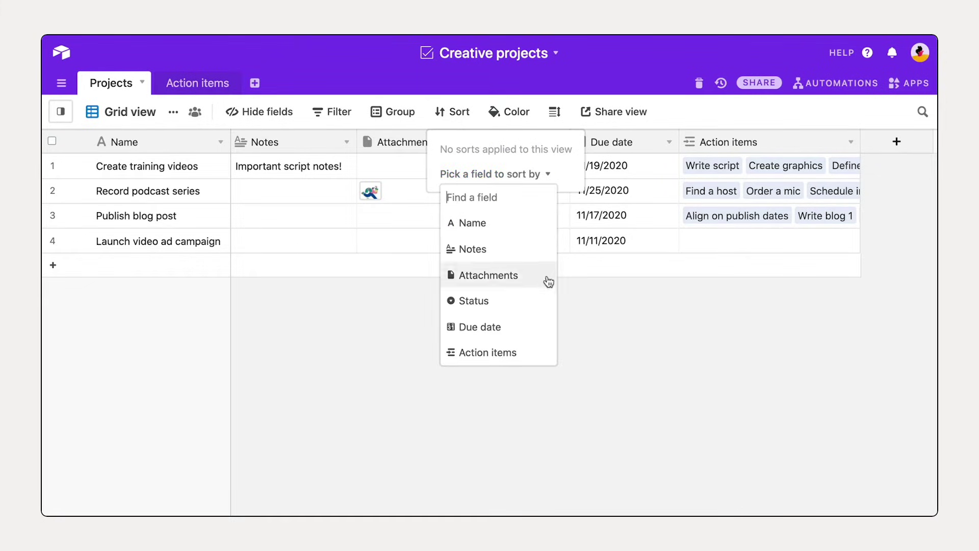
click(551, 326)
click(551, 325)
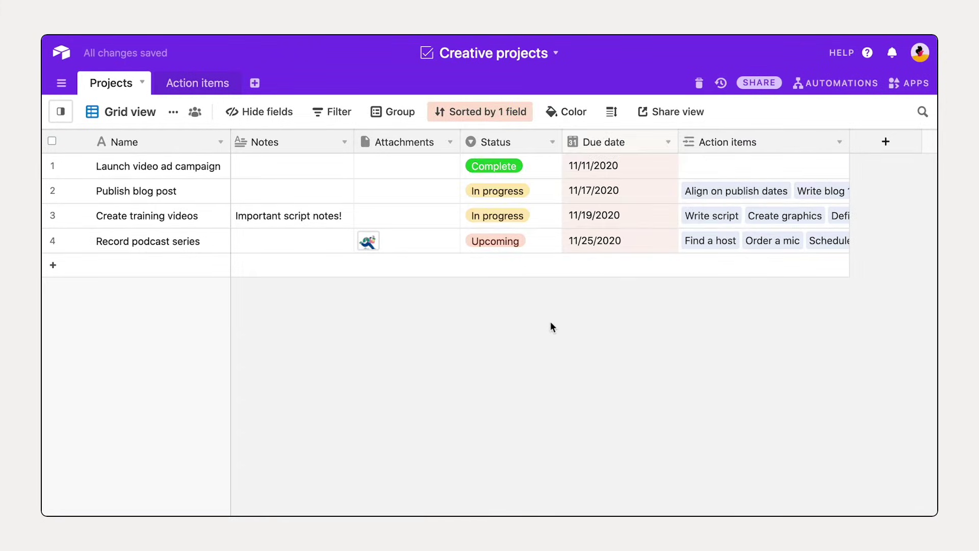
- Group the projects by Status
click(398, 117)
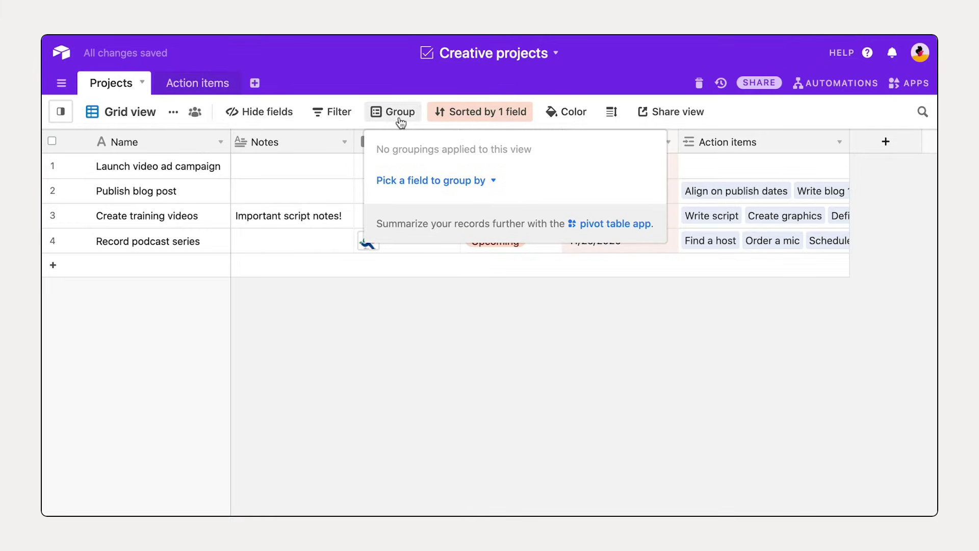
click(489, 189)
click(476, 307)
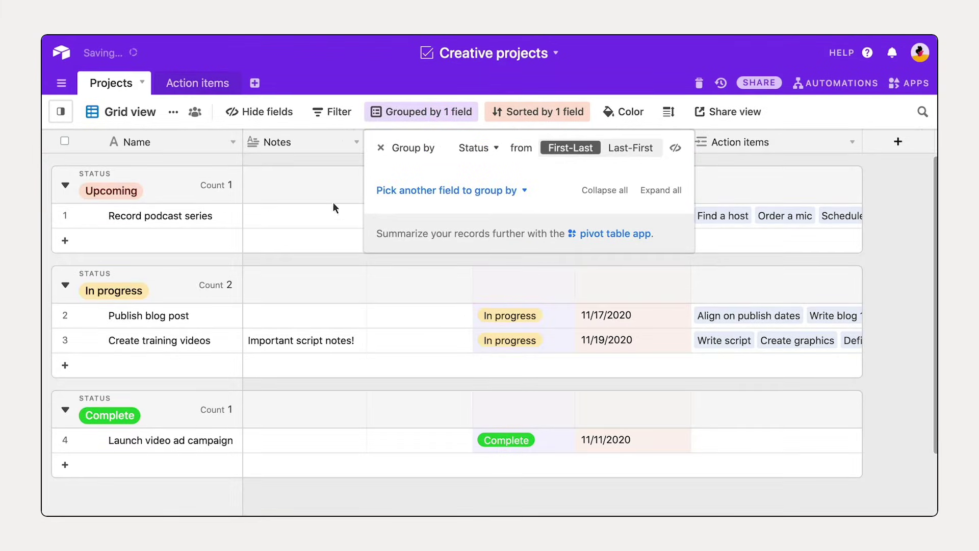
- Hide the Notes and Attachments fields
click(270, 112)
click(300, 179)
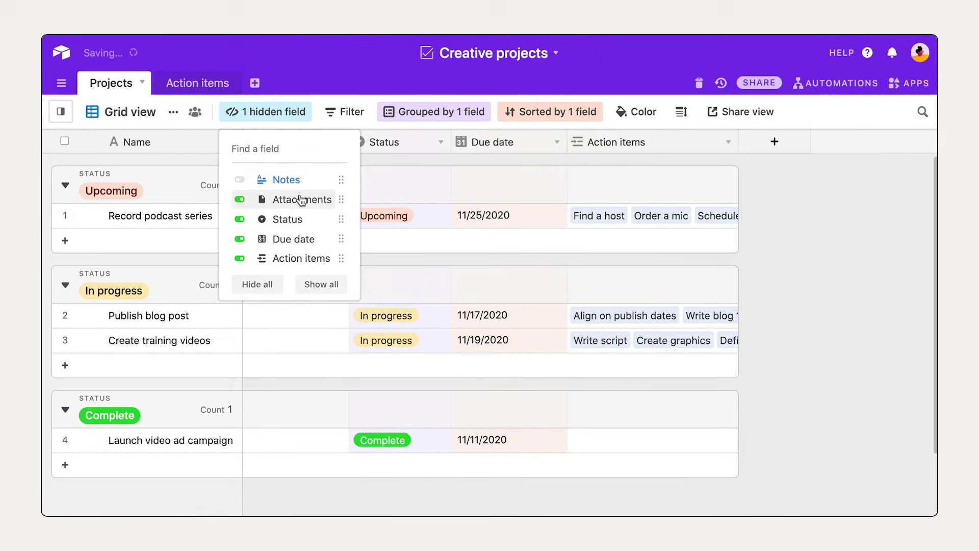
click(301, 199)
- Add a filter where Status is any of Upcoming or In progress
click(367, 121)
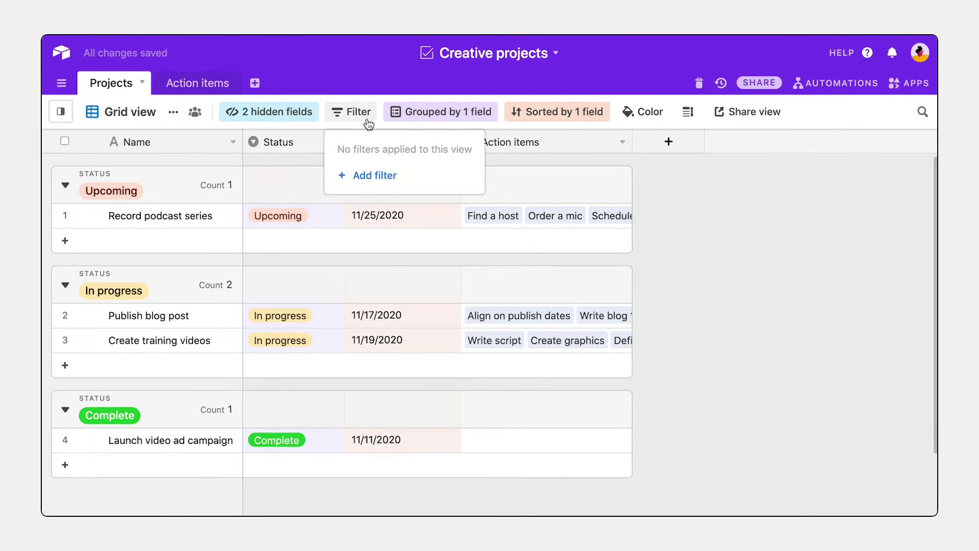
click(395, 177)
click(449, 149)
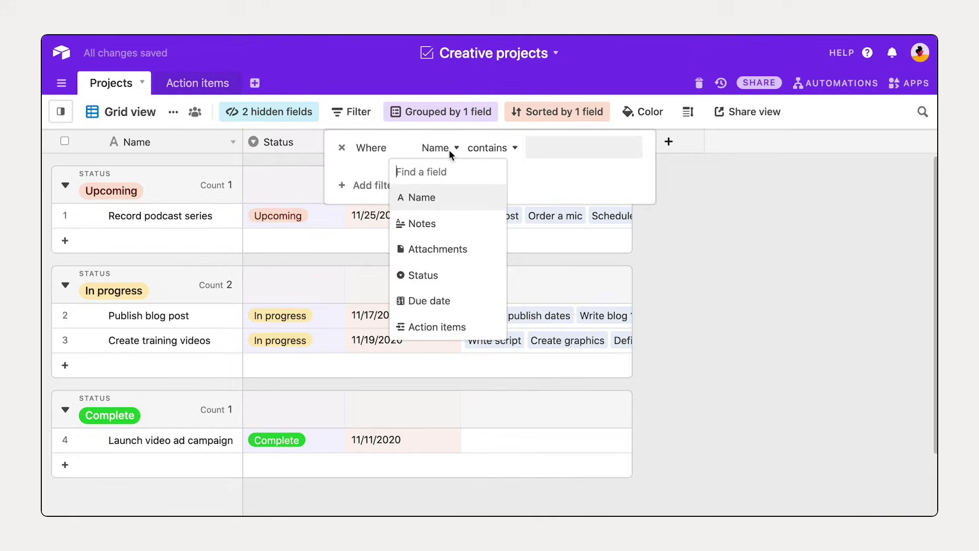
click(461, 275)
click(478, 149)
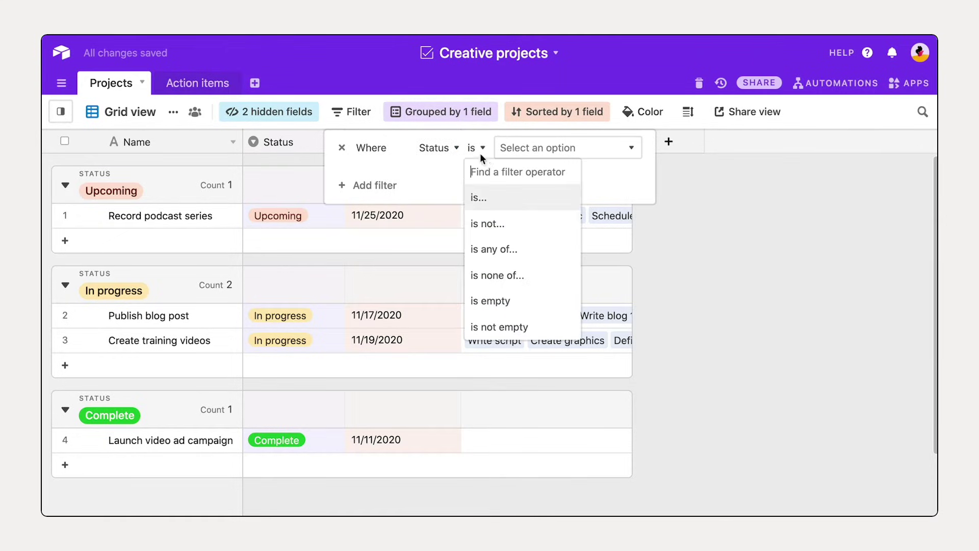
click(542, 249)
click(688, 153)
click(691, 199)
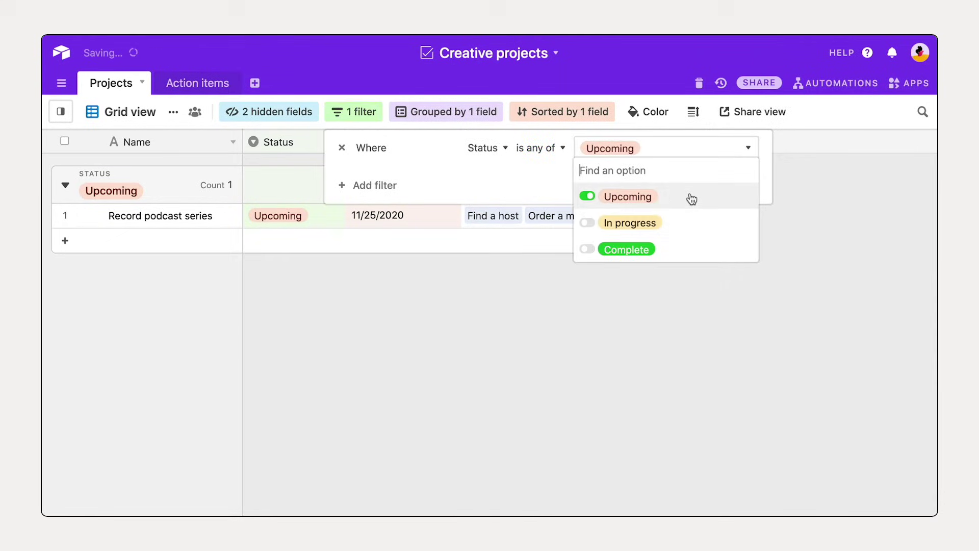
click(690, 223)
click(729, 354)
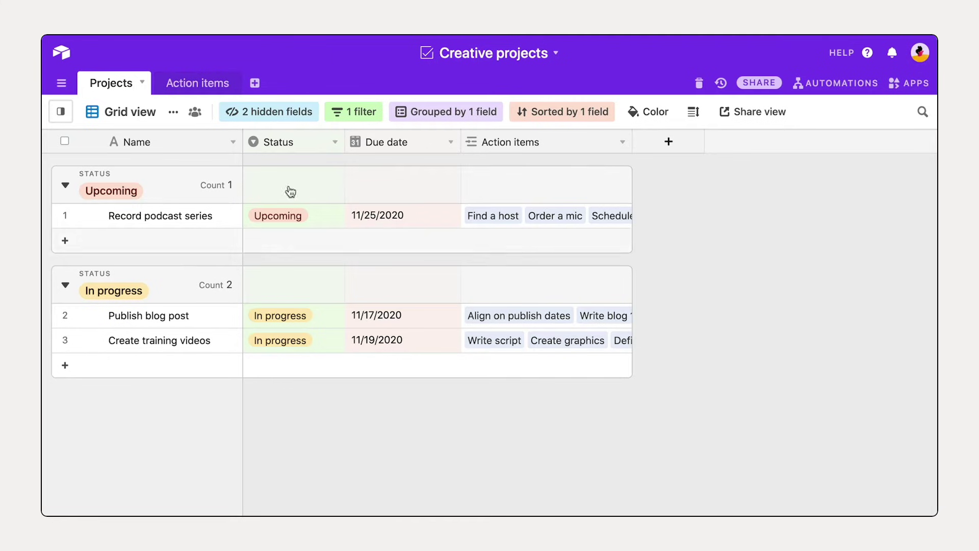
- Rename the grid view to 'Upcoming & in progress'
double_click(129, 113)
text(Upcoming)
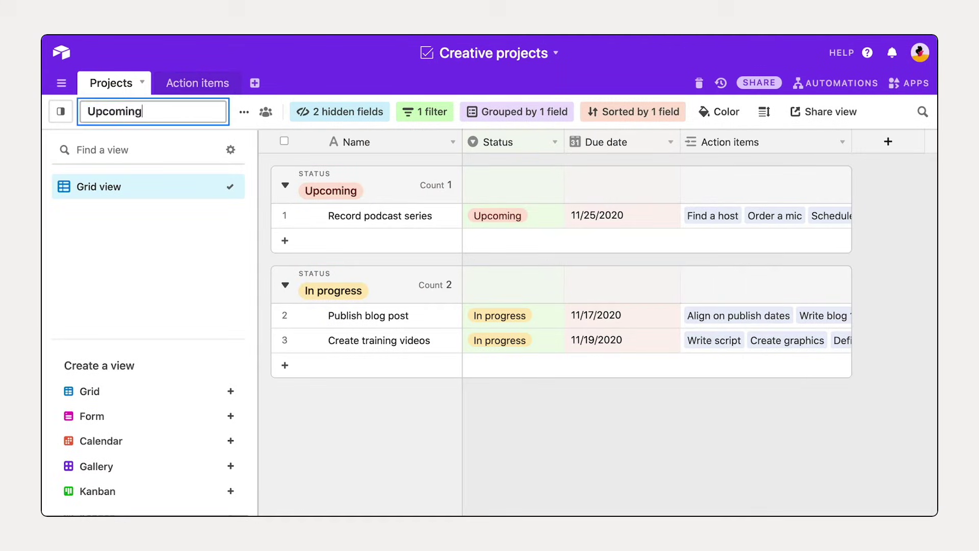
text( & in progress)
key(Return)
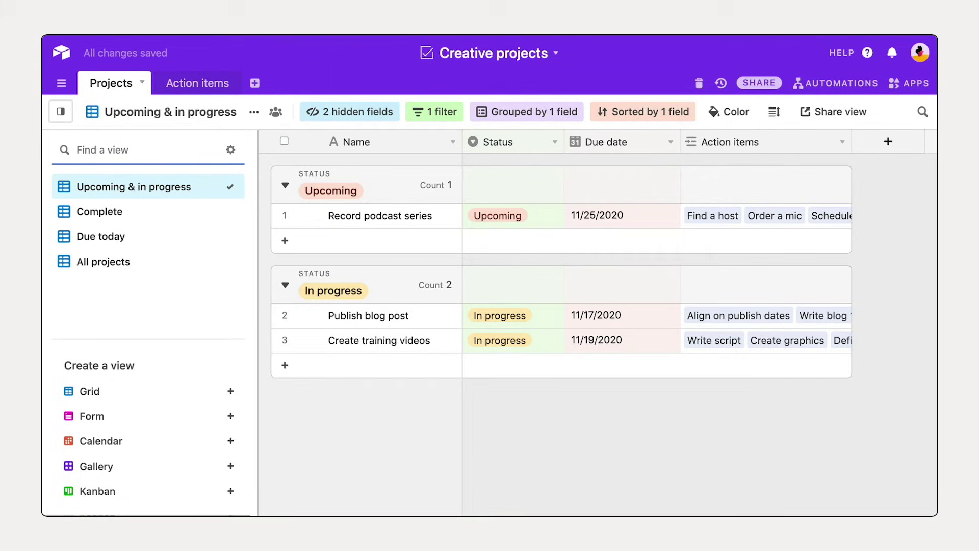
- Look through the Complete and Due today views, then return to Upcoming & in progress
click(99, 212)
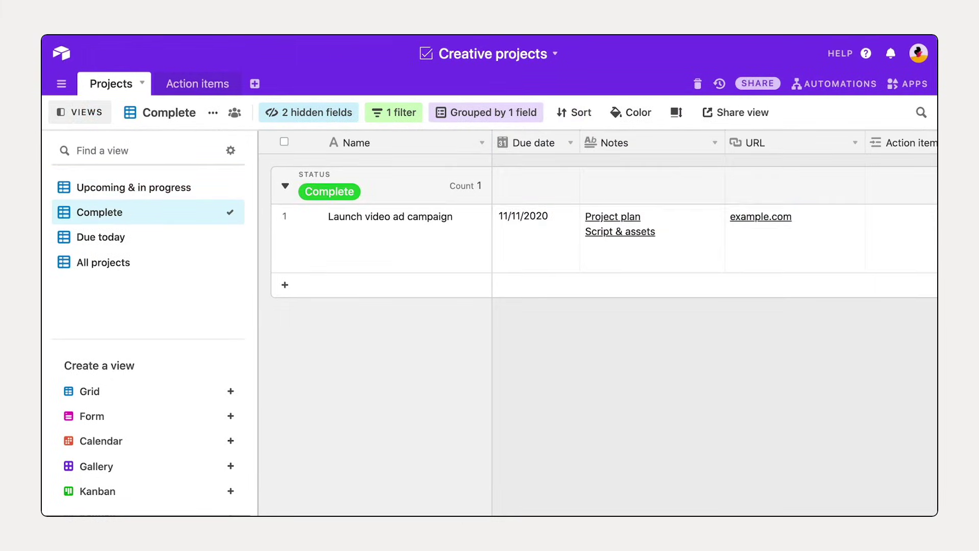
click(100, 236)
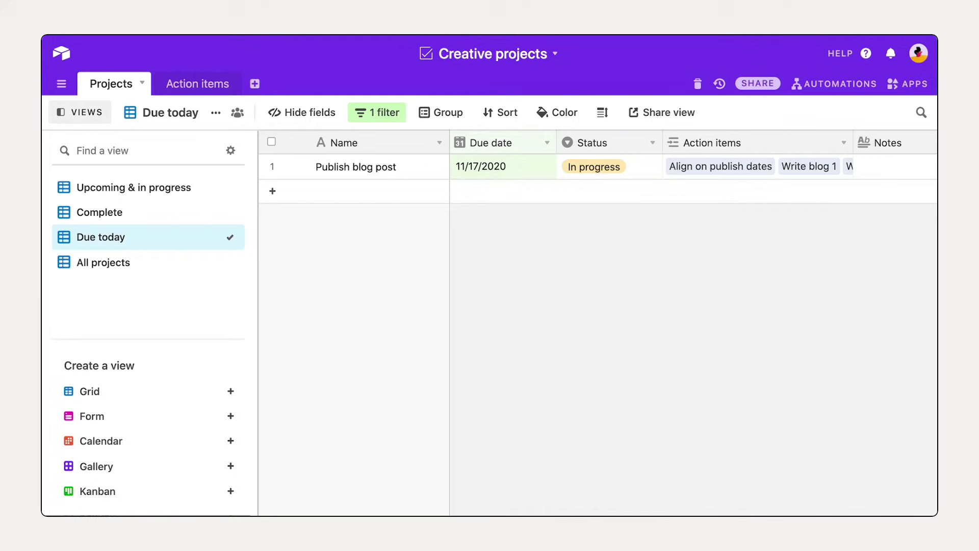
click(103, 262)
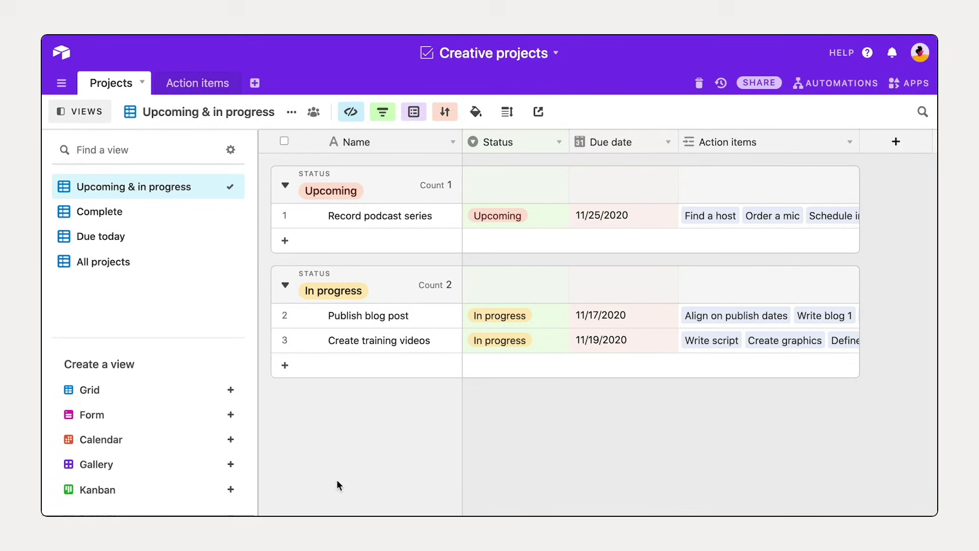
- Create a Kanban view grouped by Status and drag the Publish blog post card into Complete
mouse_move(207, 493)
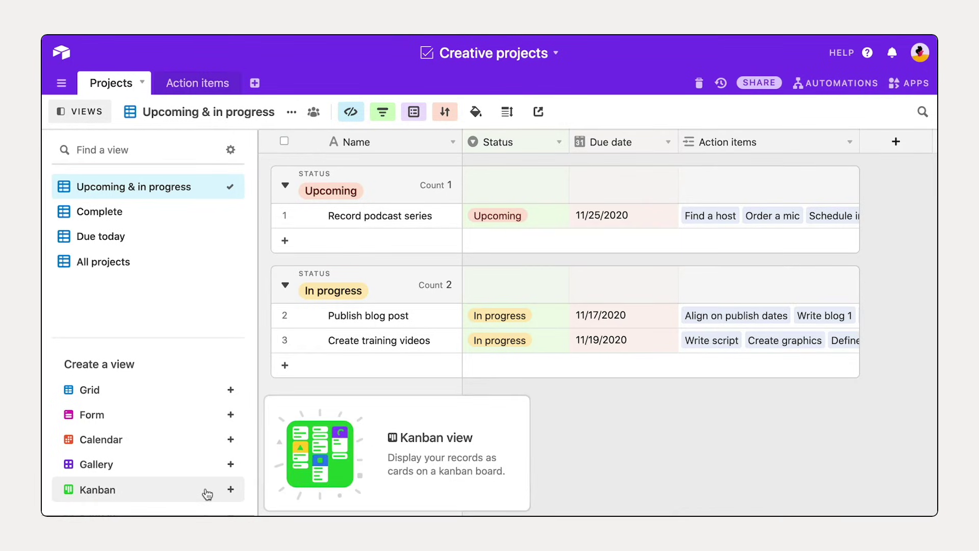
click(206, 492)
click(471, 319)
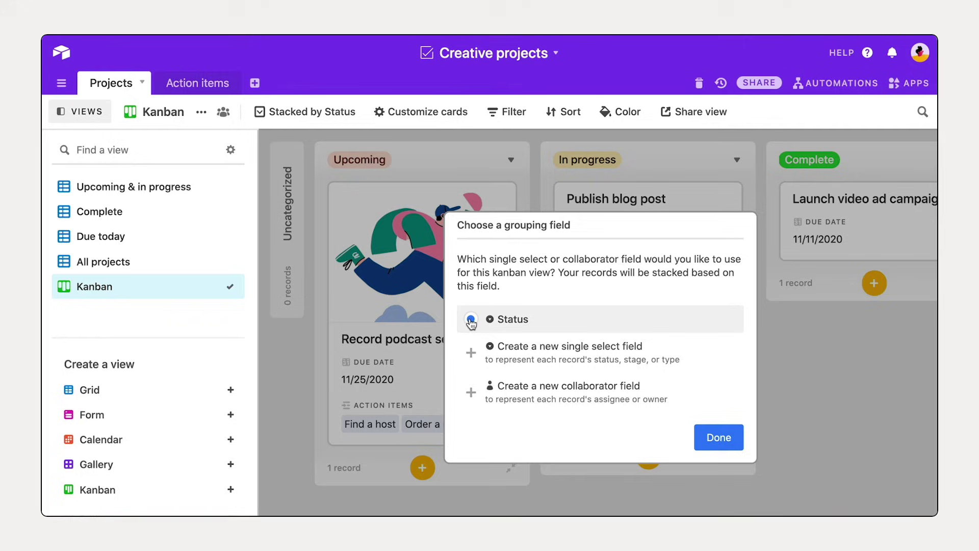
click(742, 434)
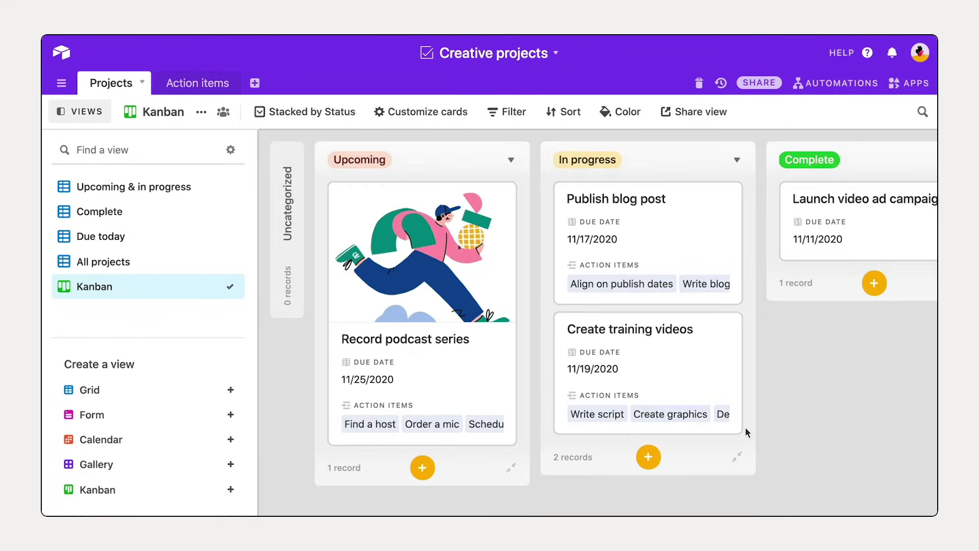
drag(674, 214, 846, 243)
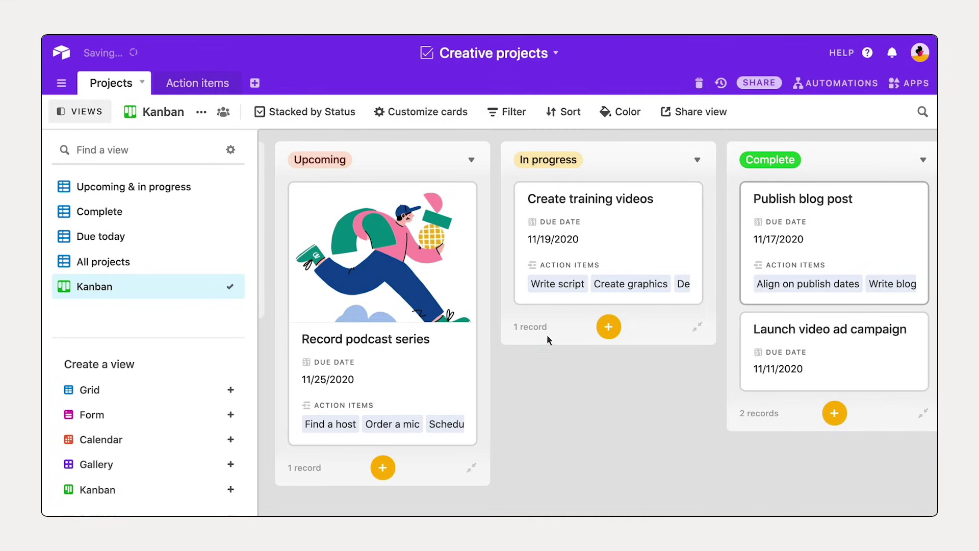
- Create a Calendar view based on Due date, with records coloured by Status
click(244, 440)
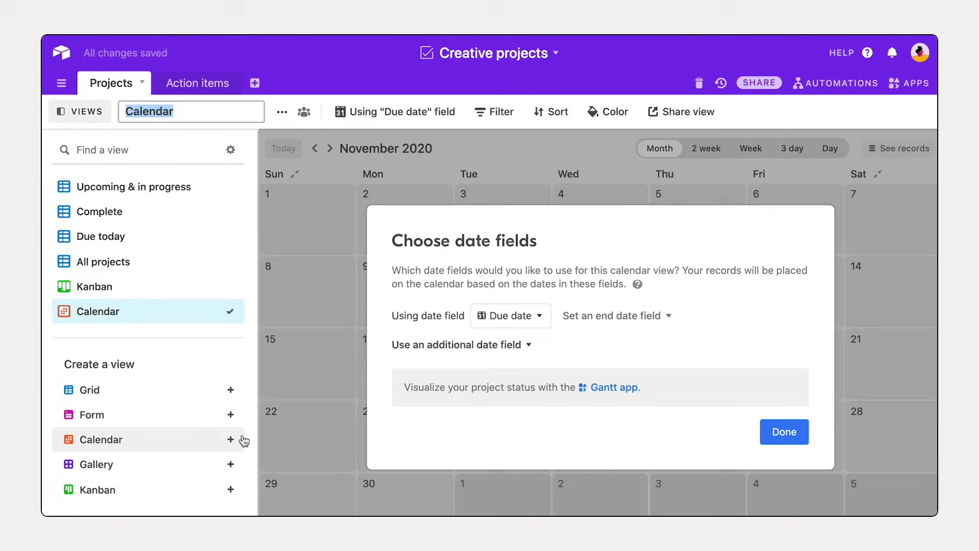
click(532, 319)
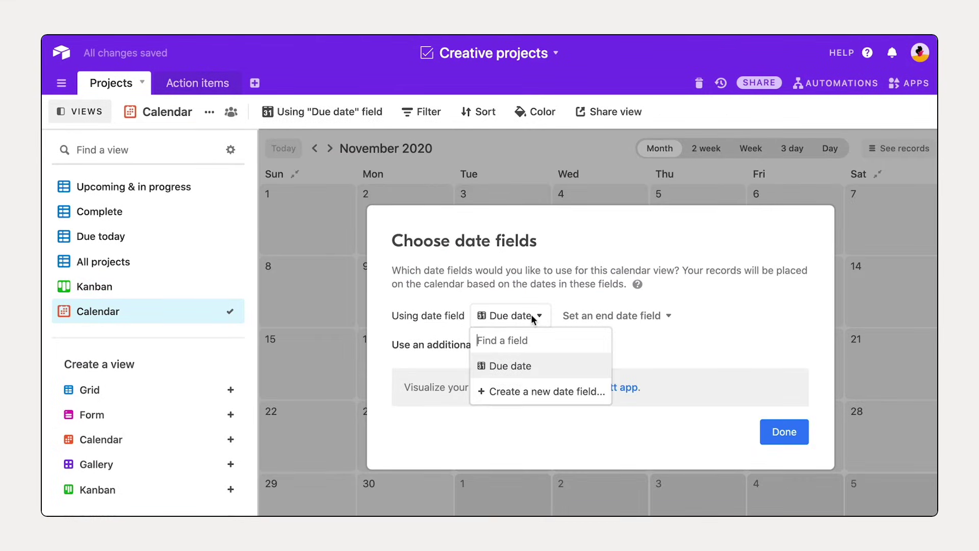
click(551, 364)
click(805, 439)
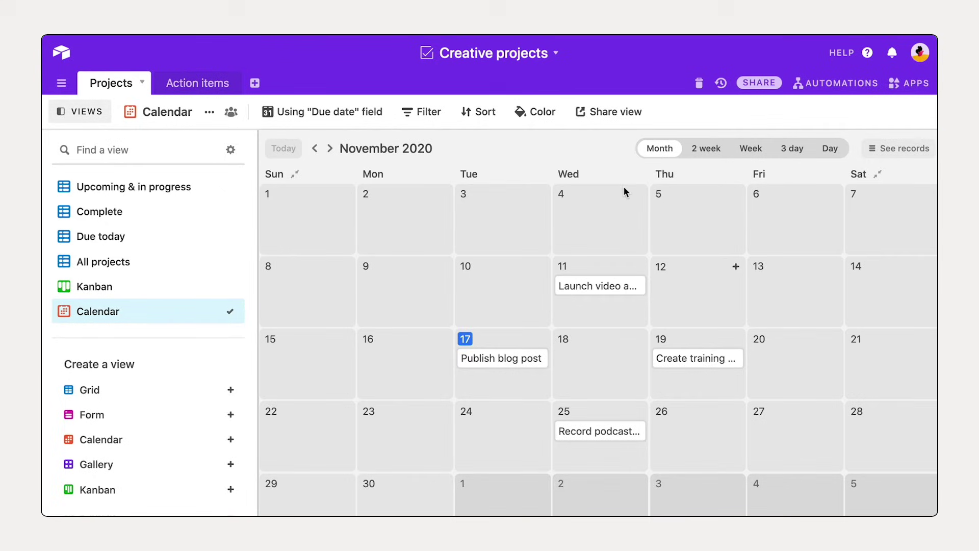
click(544, 113)
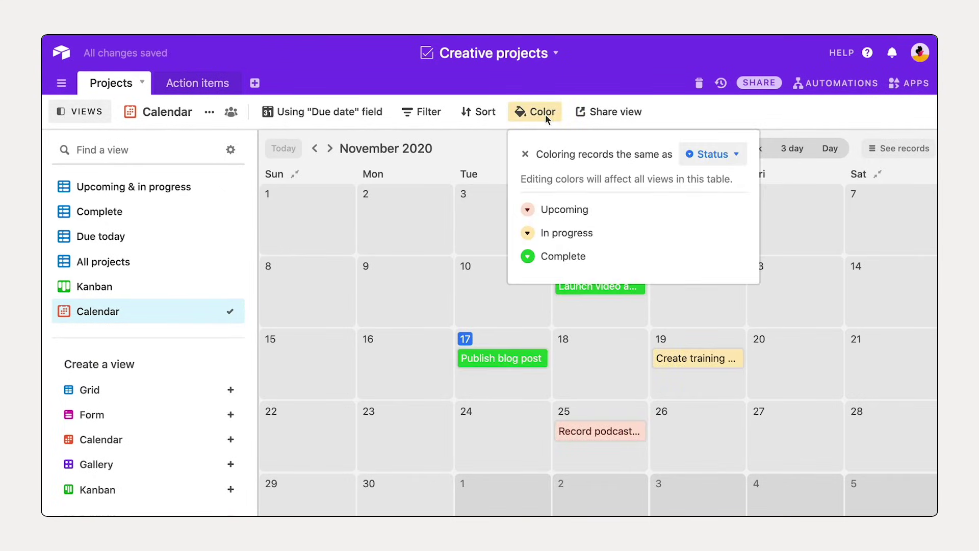
click(541, 286)
- Add a 'Website redesign' record on November 24
click(541, 408)
text(Website redesign)
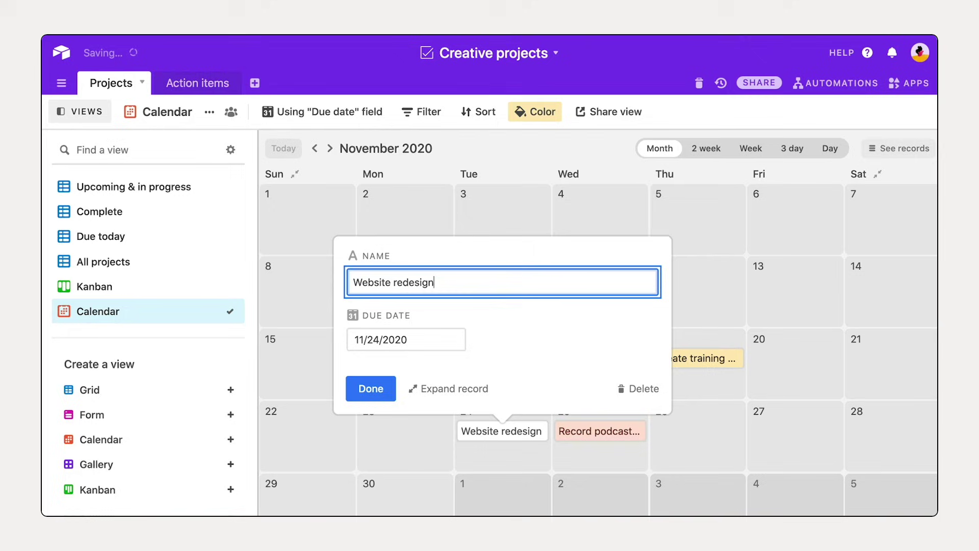
click(372, 392)
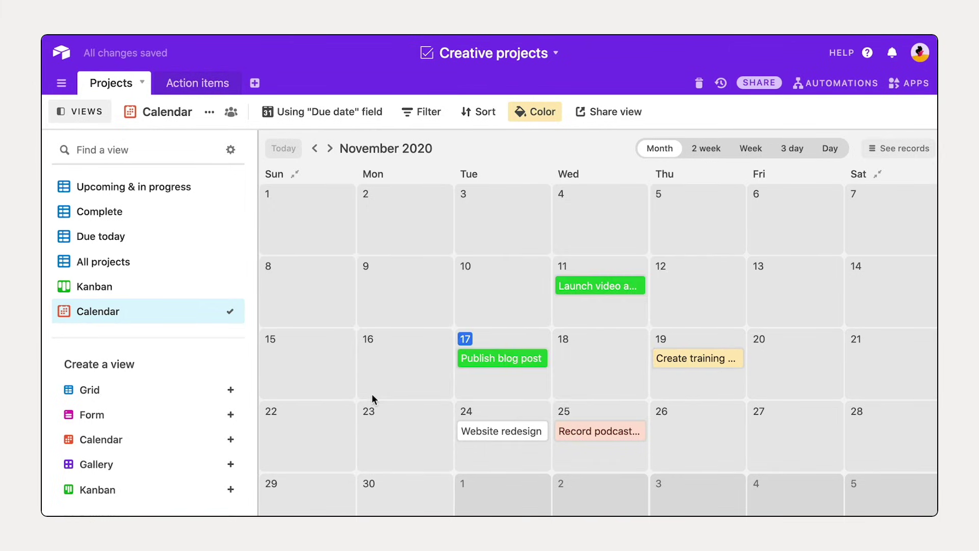
- In the All projects view, set Website redesign's Status to Upcoming
click(209, 265)
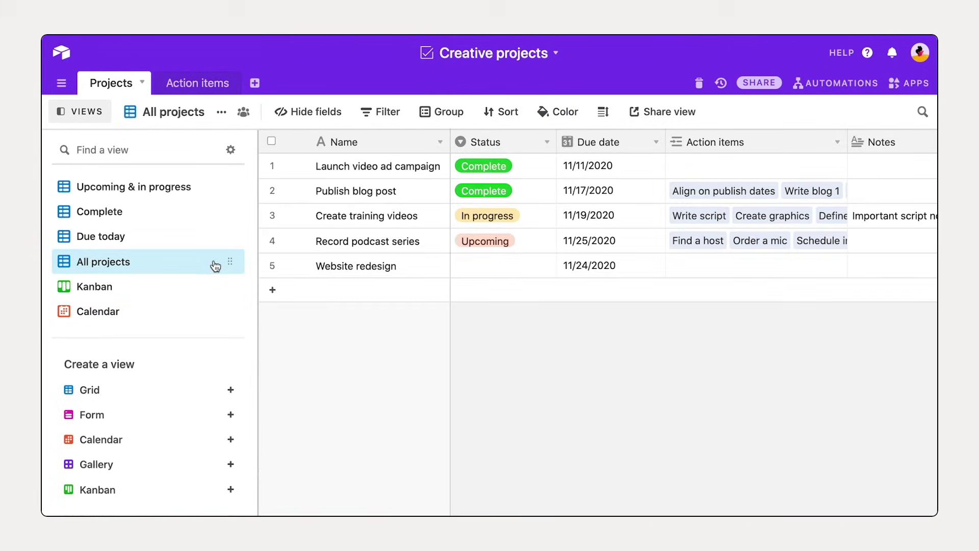
double_click(499, 263)
click(545, 341)
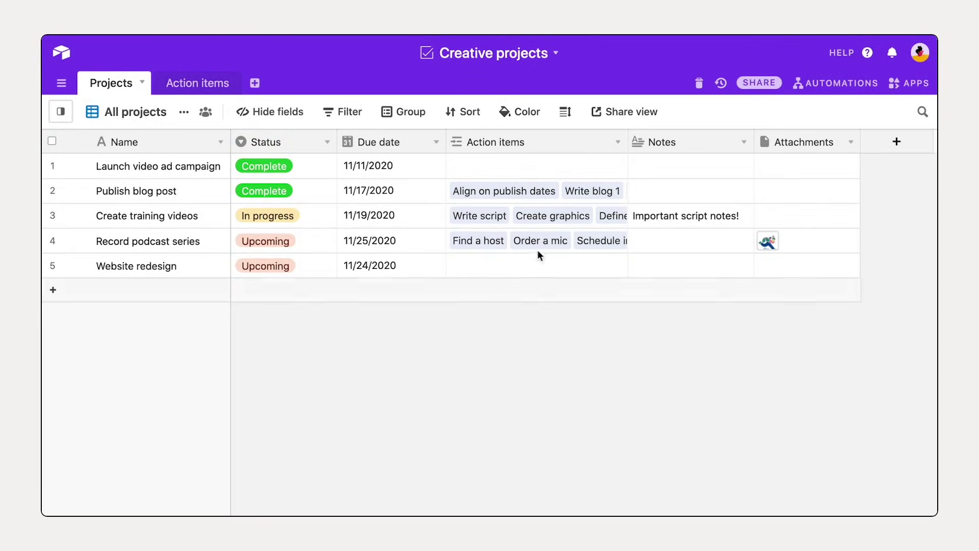
- Invite a collaborator to this base by e-mail with Creator permission
click(745, 85)
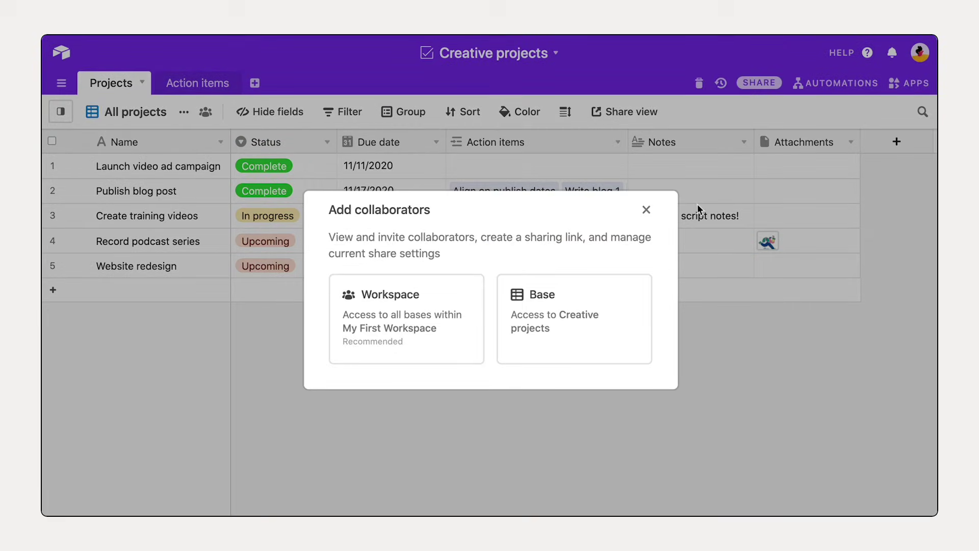
click(635, 300)
text(lo)
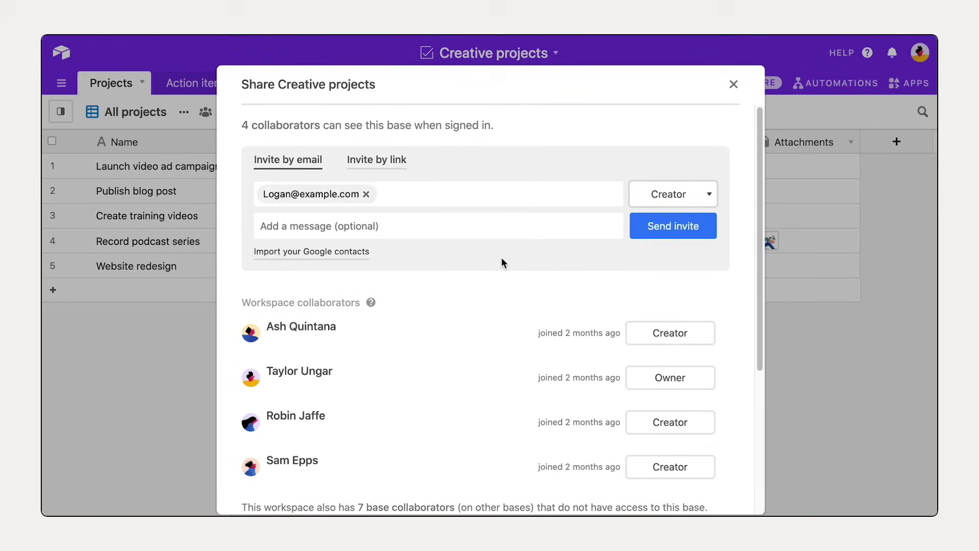
click(705, 230)
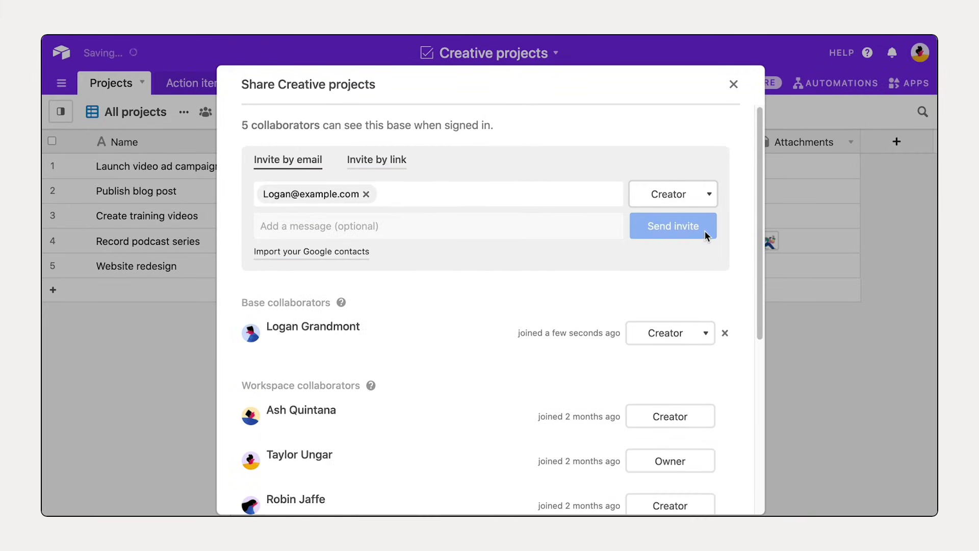
- Add an Owner collaborator field just left of the Due date column
click(733, 85)
right_click(417, 147)
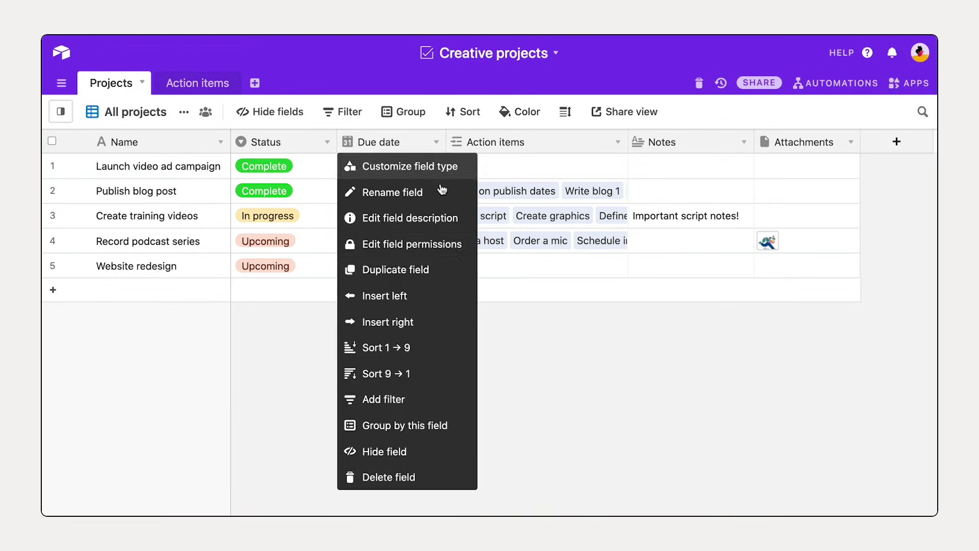
click(461, 289)
text(Owner)
click(623, 218)
scroll(605, 349, down, 2)
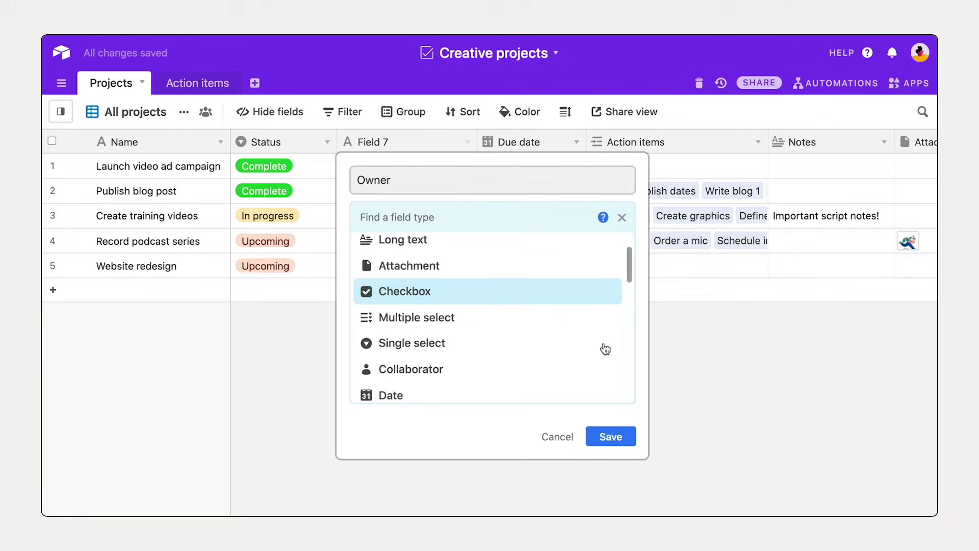
click(604, 350)
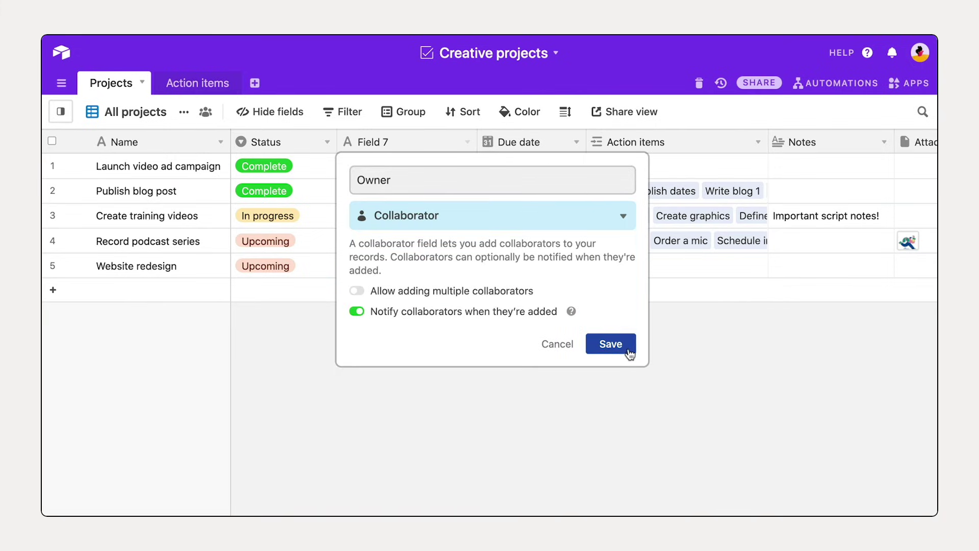
click(629, 350)
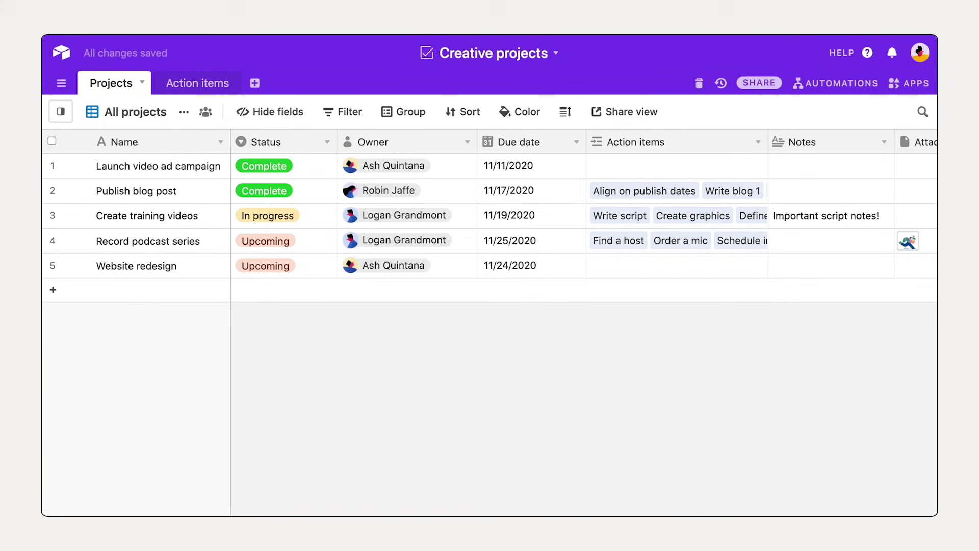
- Create a new grid view named after the new collaborator's projects
click(61, 111)
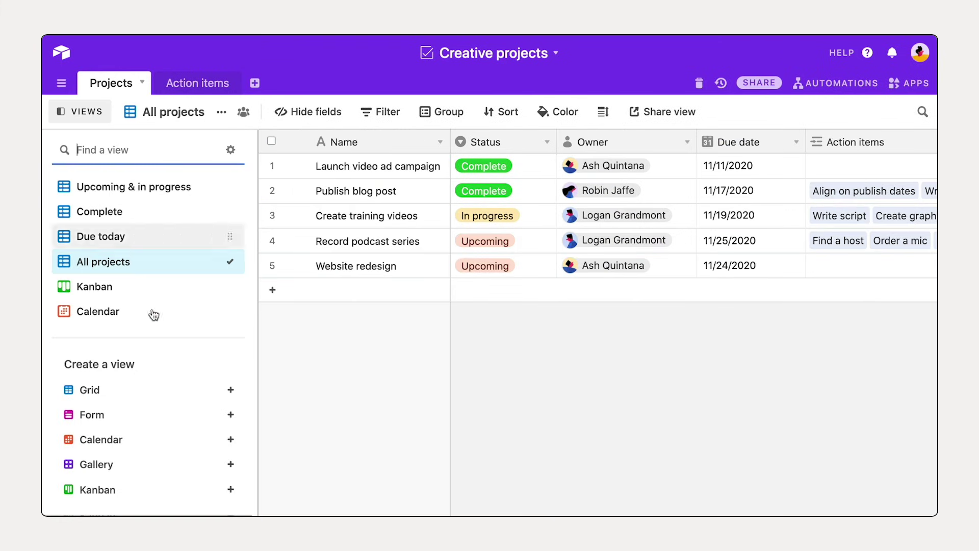
click(199, 392)
text(Logan's )
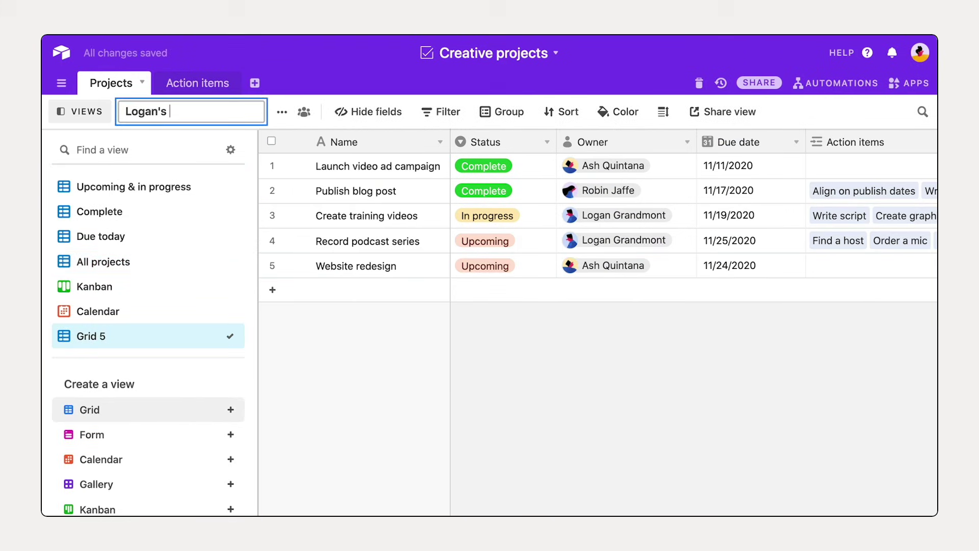
text(projects)
key(Return)
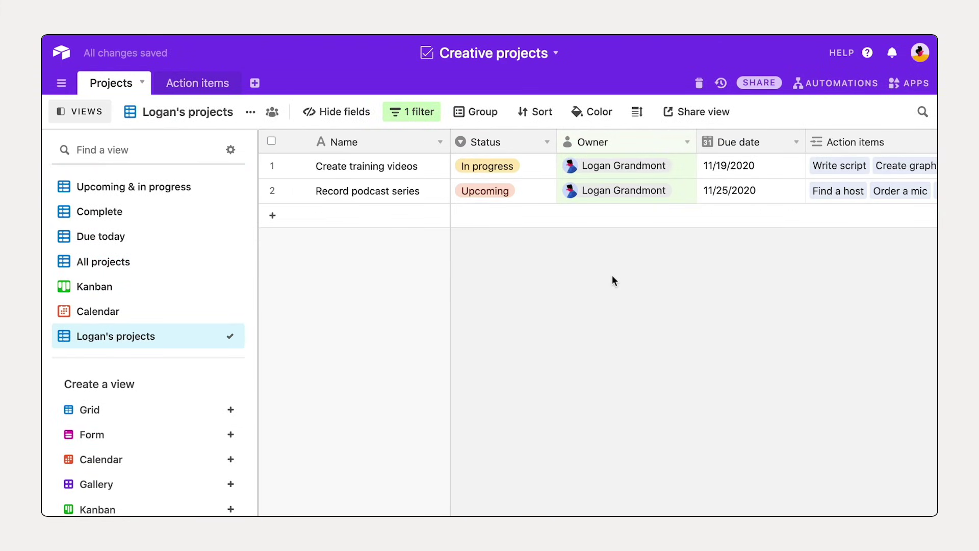